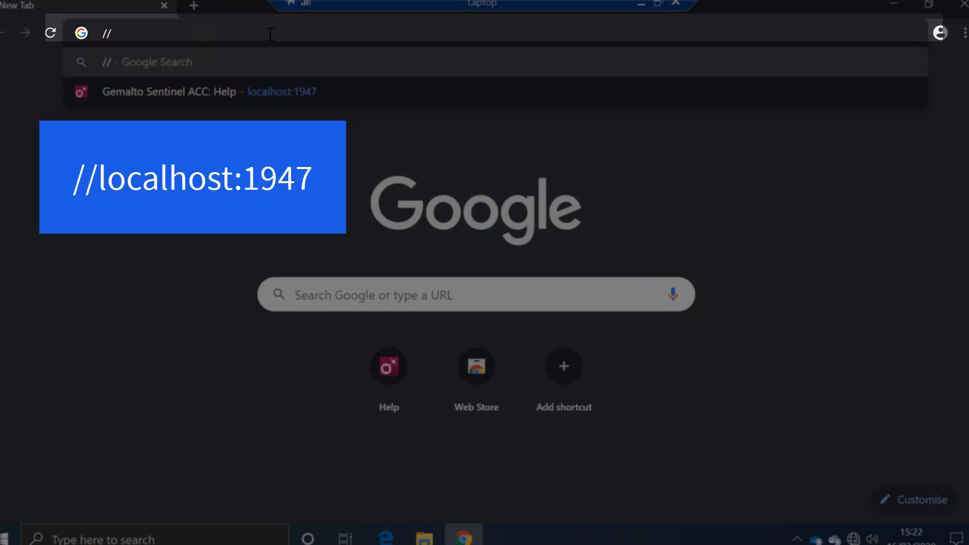
Open the Sentinel Admin Control Center at localhost:1947 and show the available products
type("localhost:1")
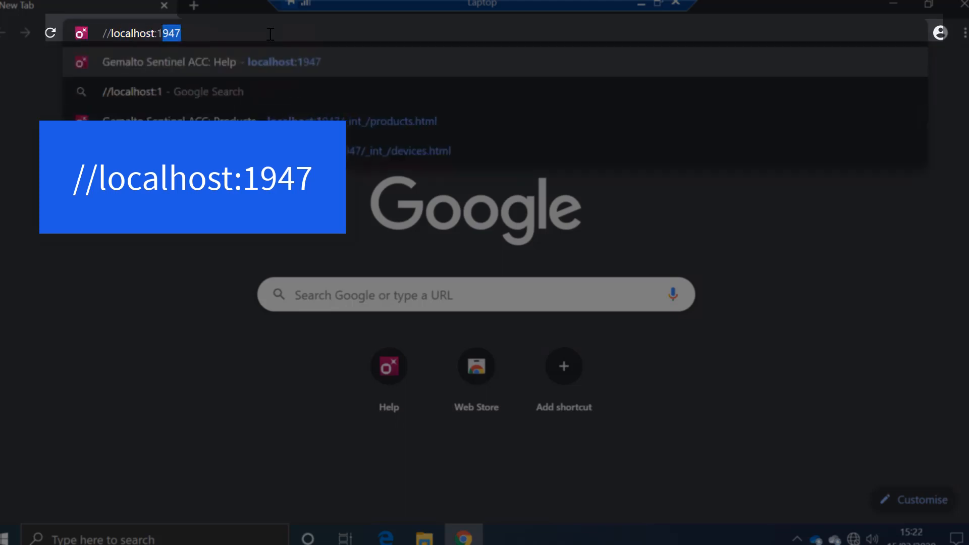
type("947")
key("Return")
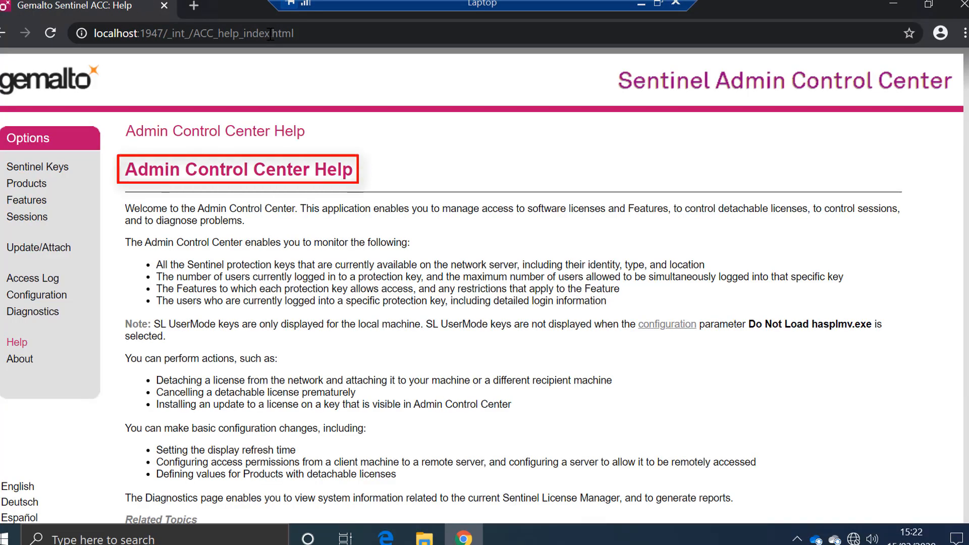
left_click(28, 183)
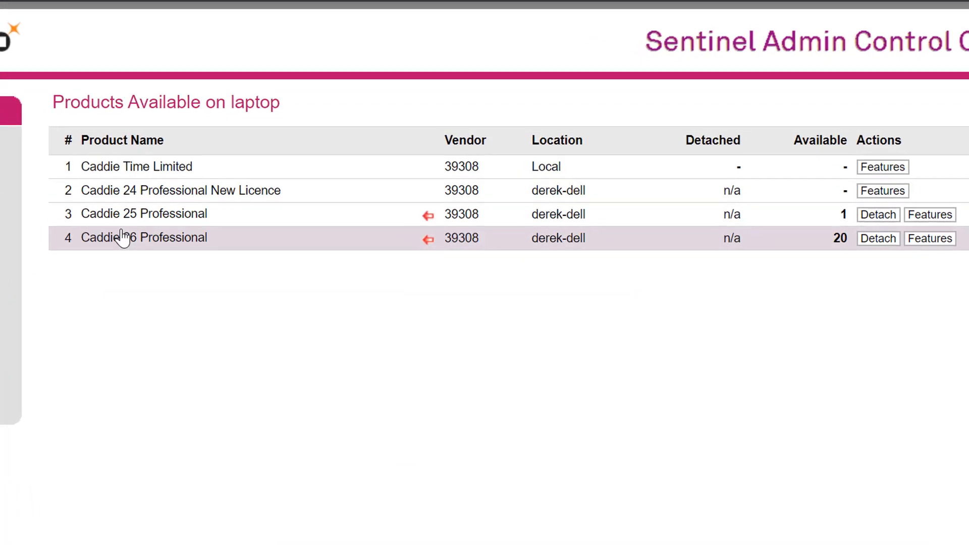
Detach Caddie 25 Professional online to this laptop with an expiration day of 20, month 3, year 2020
mouse_move(142, 221)
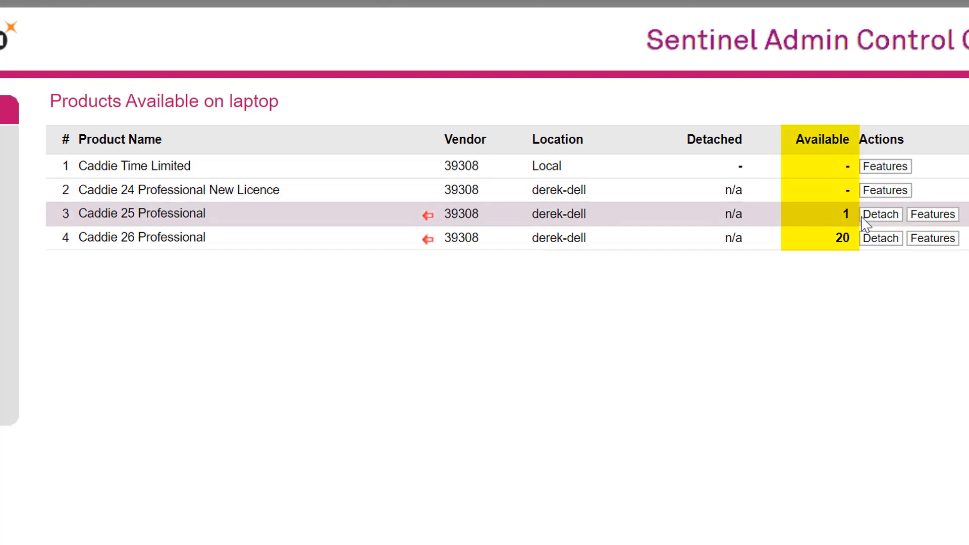
left_click(885, 215)
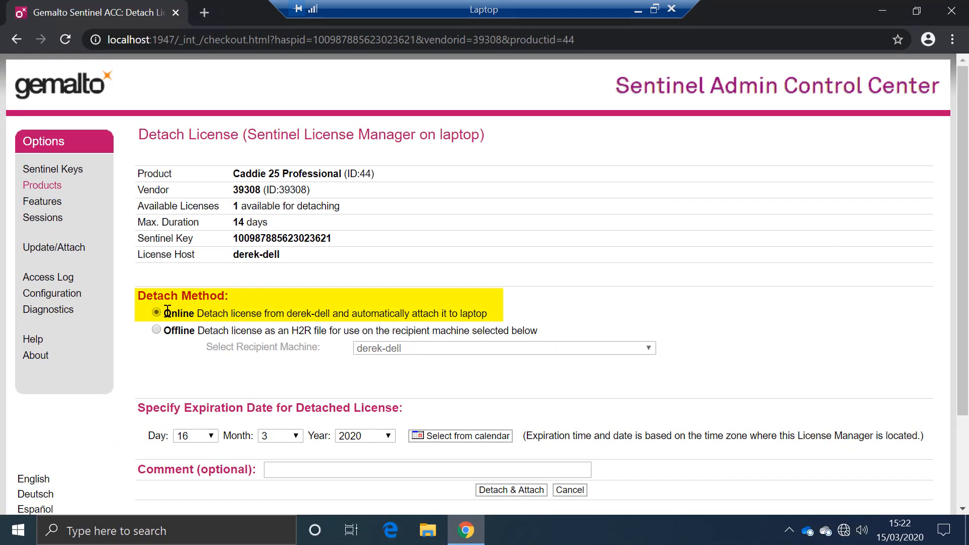
left_click(211, 435)
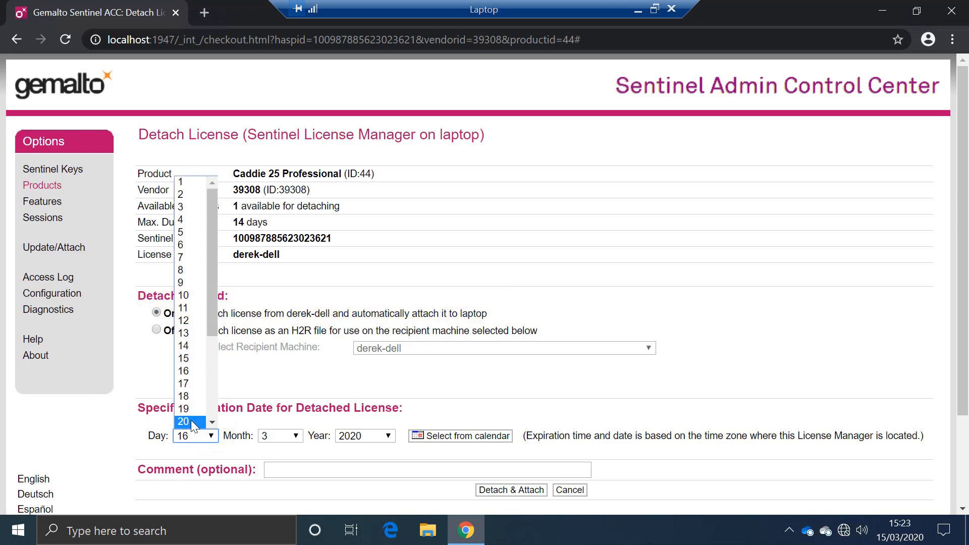
left_click(192, 422)
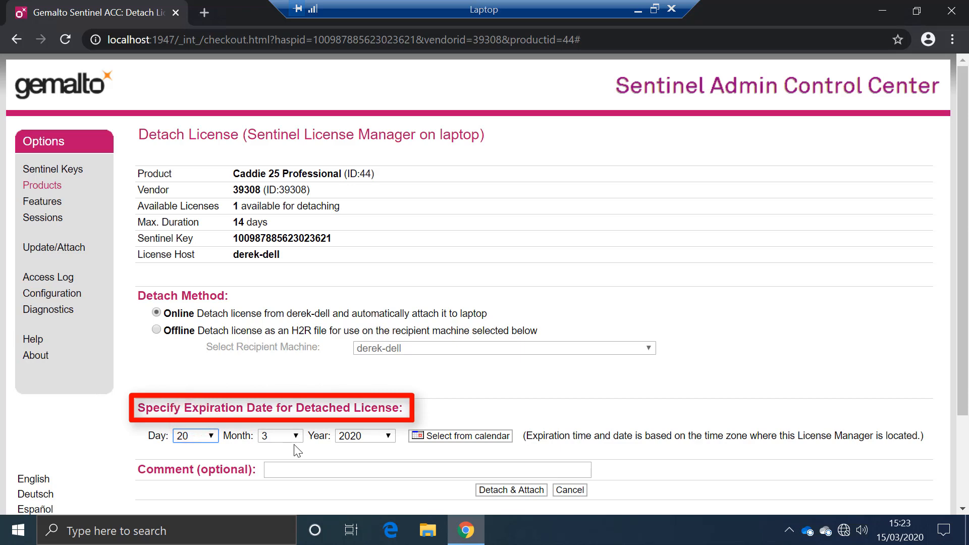
left_click(506, 492)
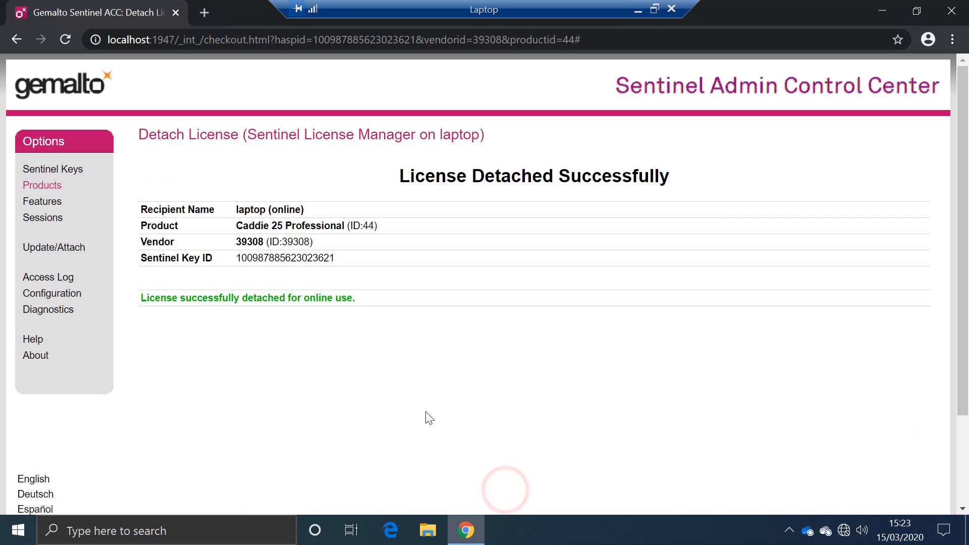
Cancel the detached Caddie 25 Professional licence on the laptop to return it to the server
left_click(58, 190)
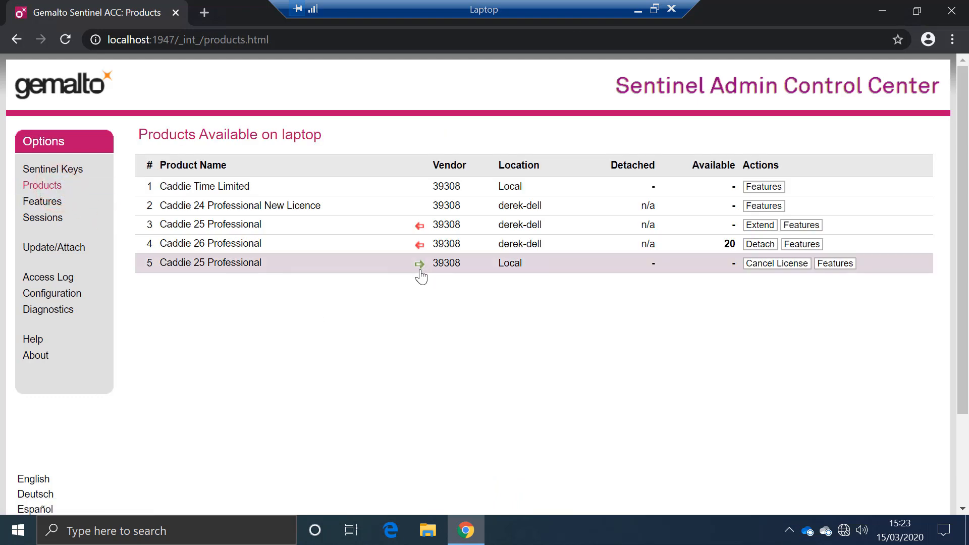
mouse_move(420, 273)
left_click(779, 271)
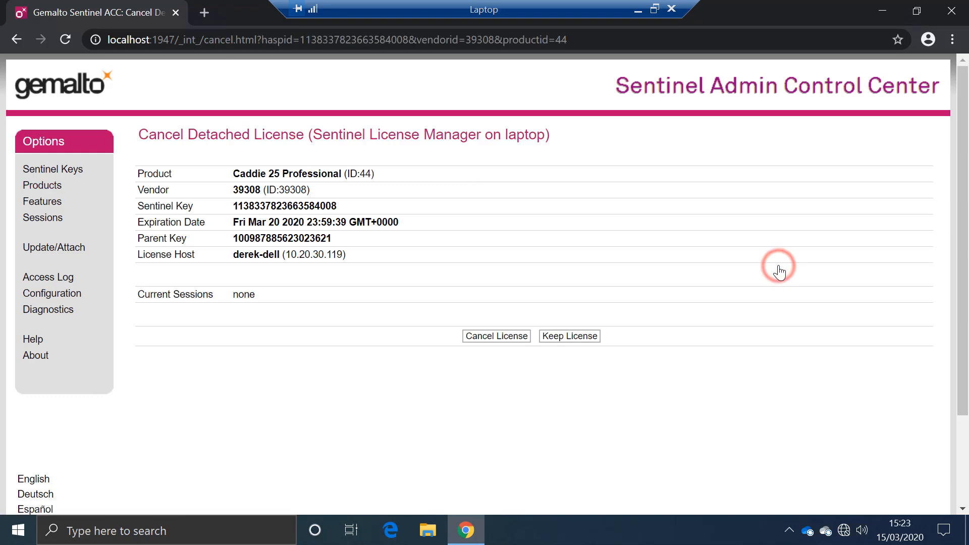
left_click(482, 340)
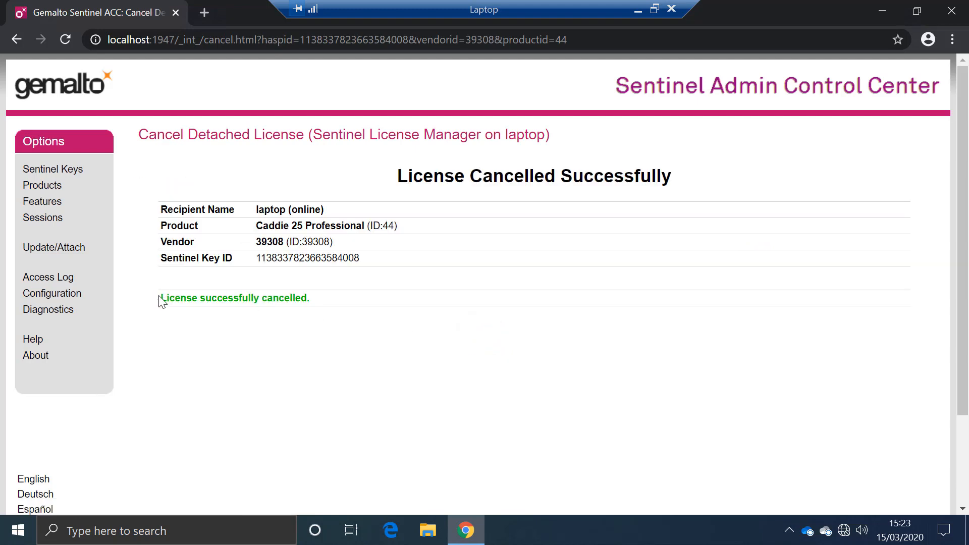
Open localhost:1947 on the derek-dell server machine and show its products list
left_click(44, 185)
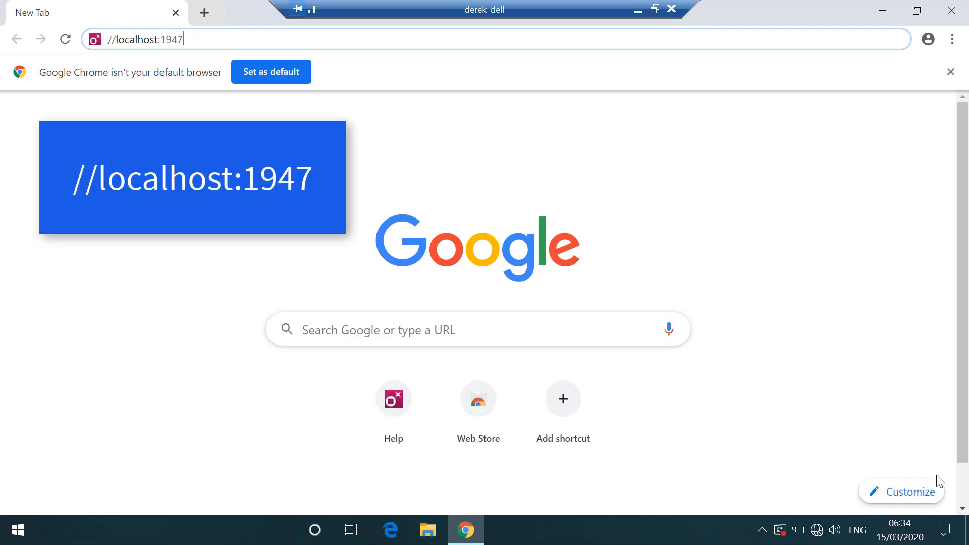
key("Return")
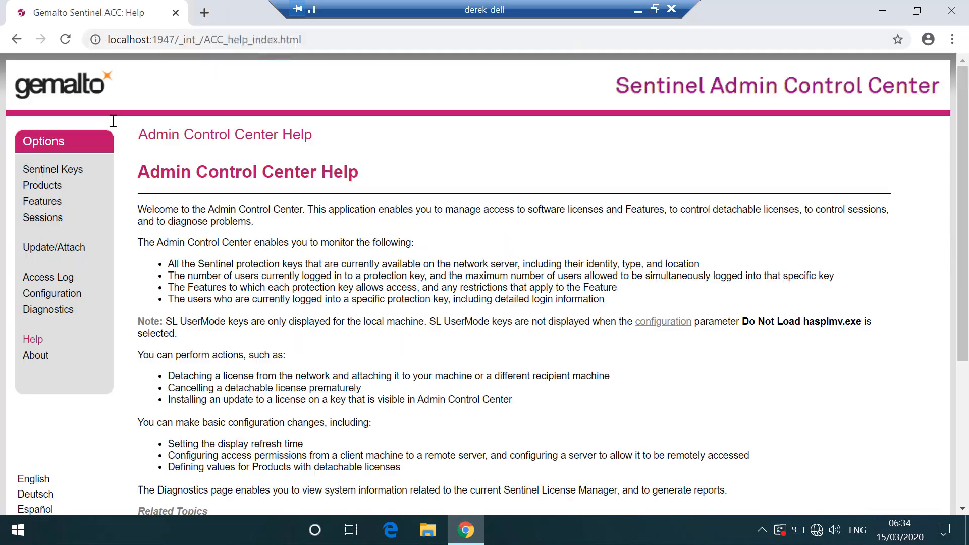
left_click(56, 187)
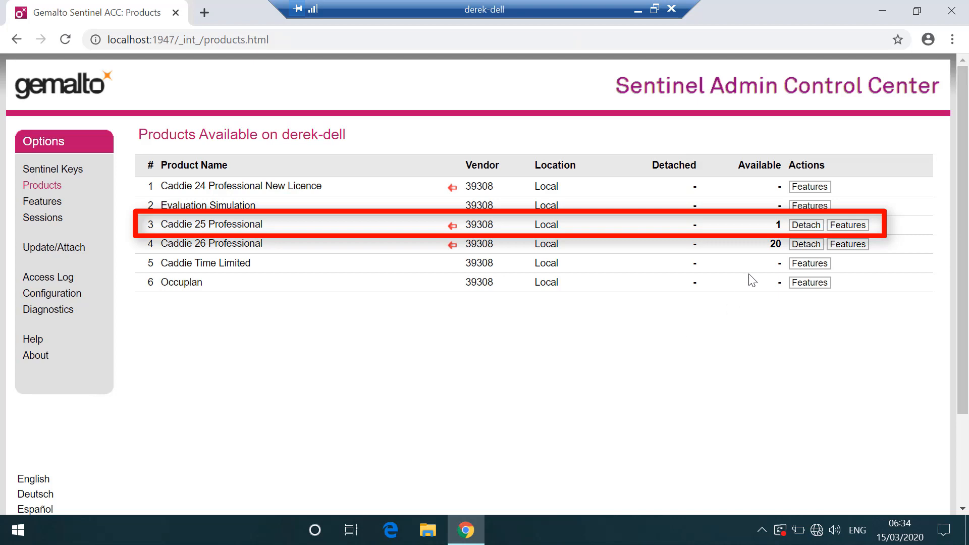
Detach Caddie 25 Professional offline for recipient machine laptop - 10.20.30.181, expiring on day 20
left_click(807, 227)
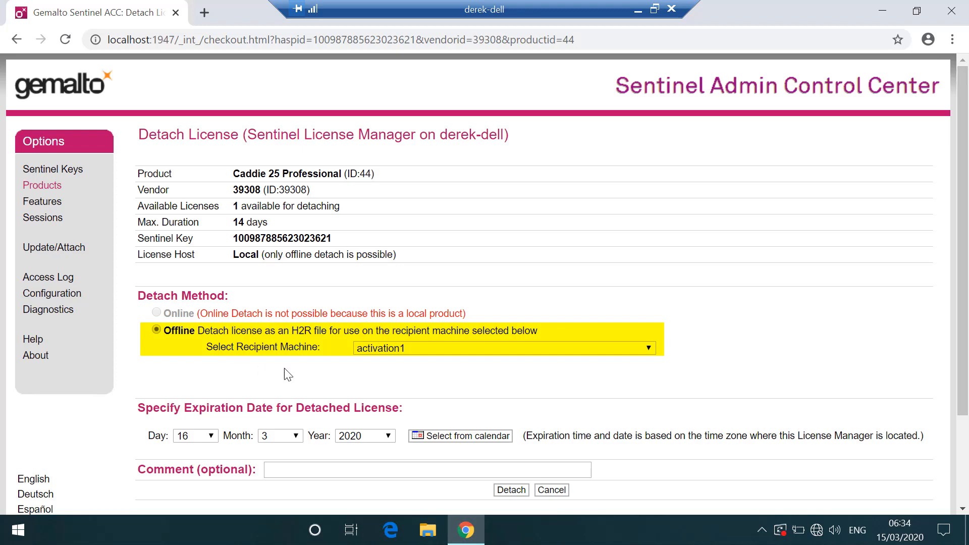
left_click(651, 350)
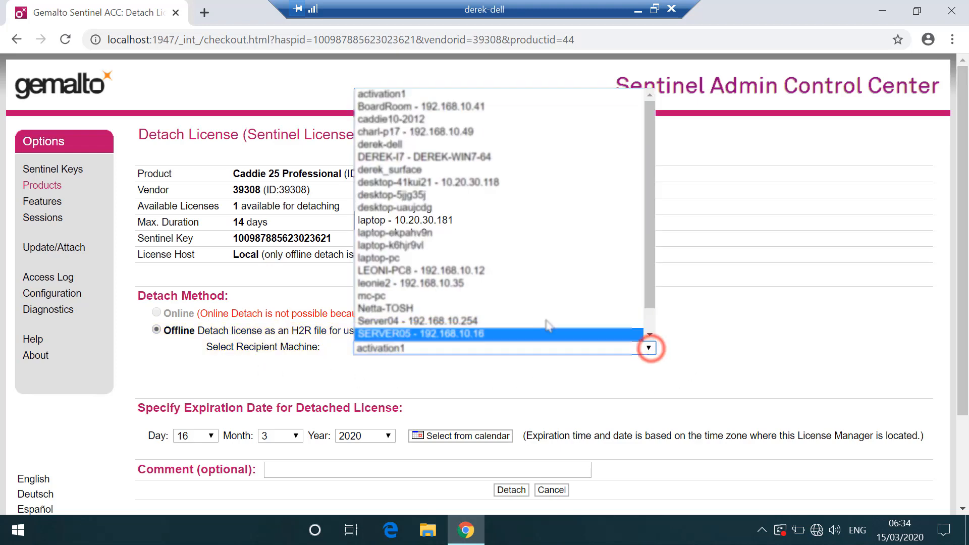
left_click(387, 223)
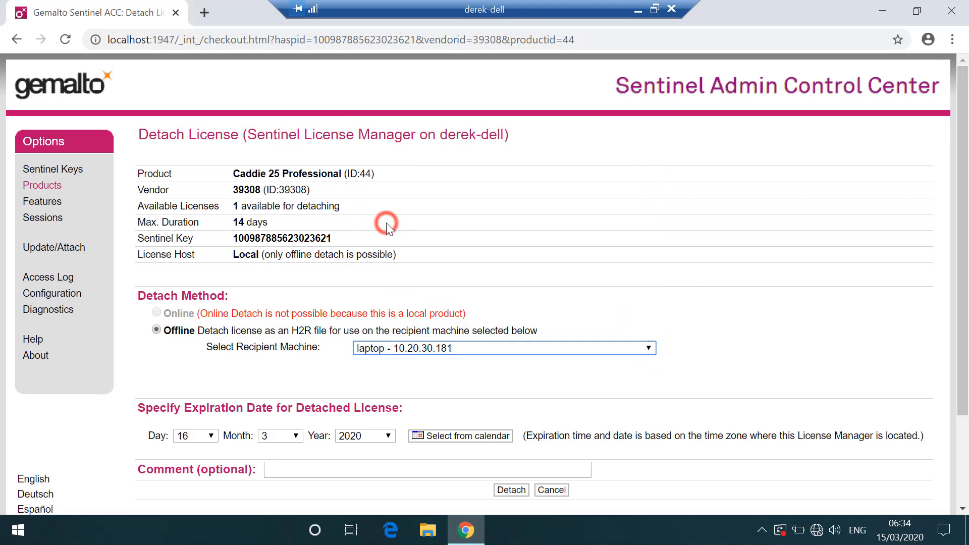
left_click(211, 436)
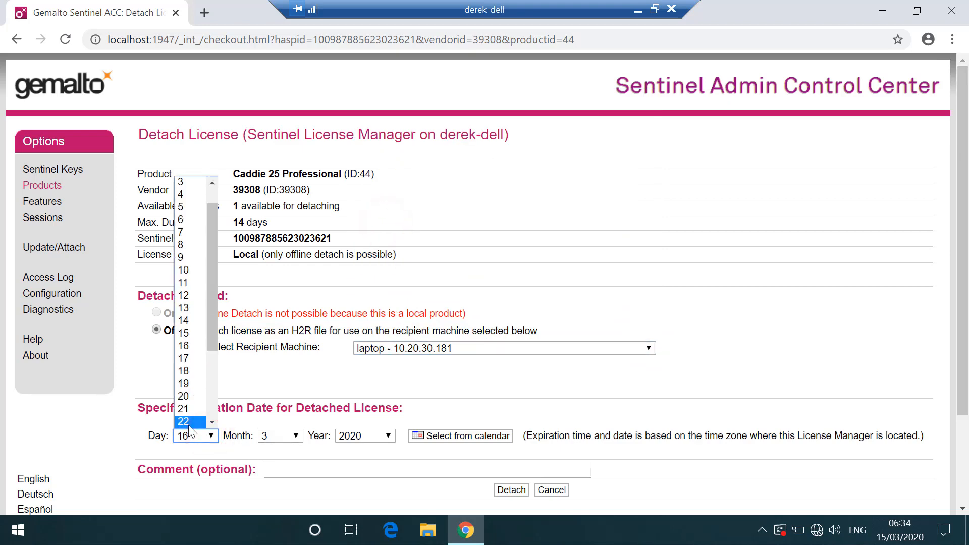
left_click(188, 397)
left_click(500, 486)
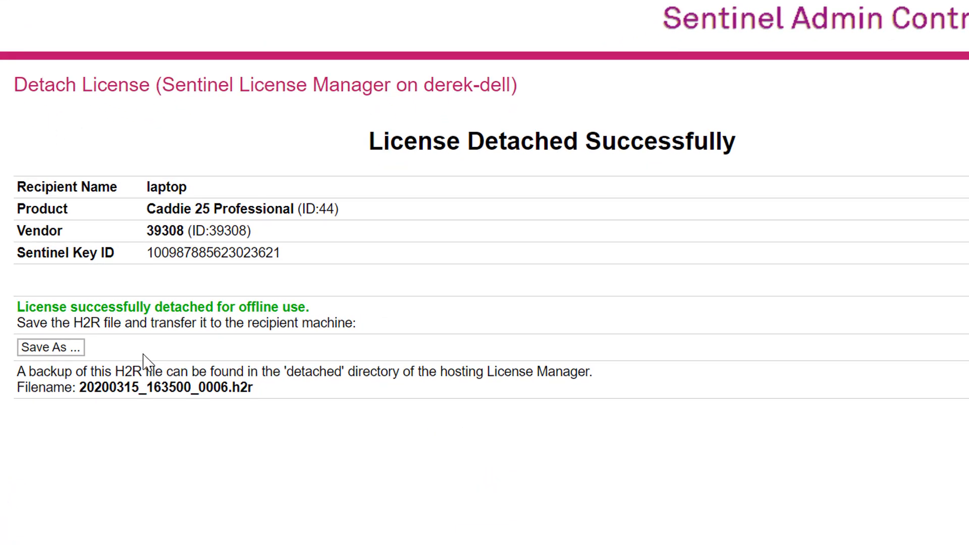
Save the detached licence as an H2R file for transfer to the laptop
left_click(55, 350)
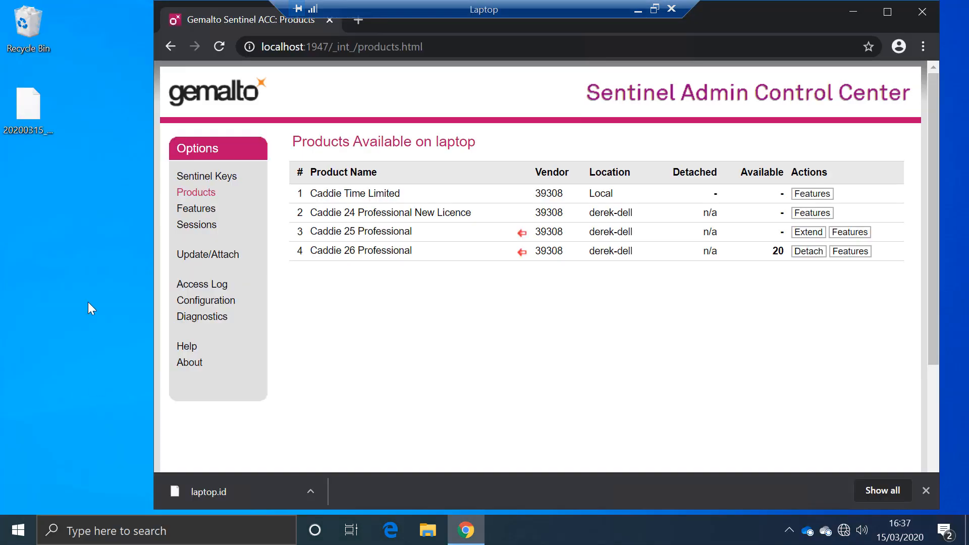
left_click(35, 108)
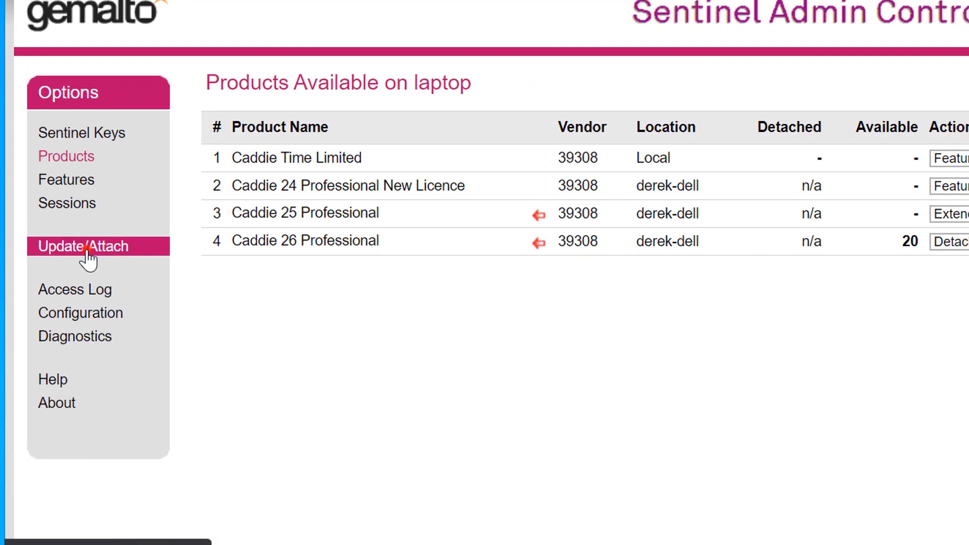
Apply the H2R file 20200315_163500_0006.h2r from the laptop's Desktop as a licence update
left_click(85, 247)
left_click(247, 198)
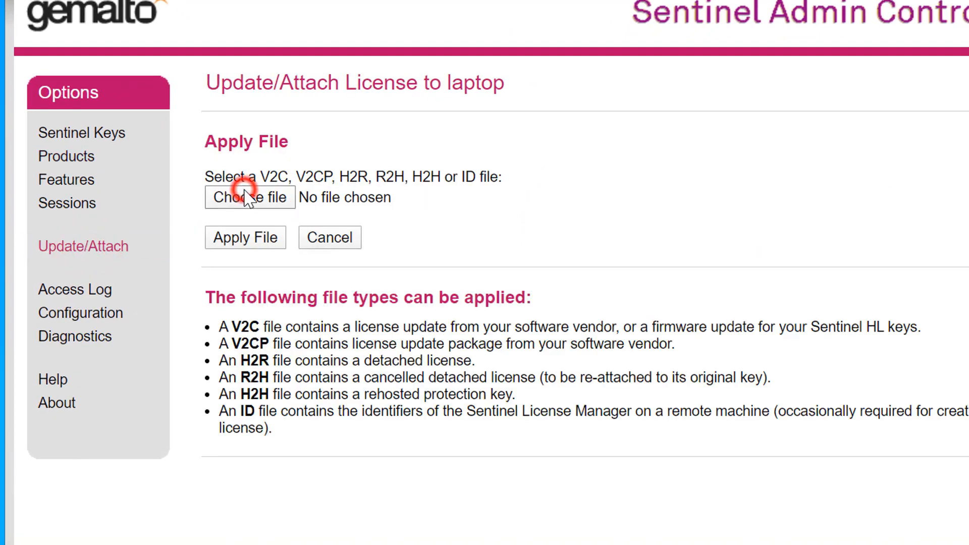
left_click(96, 41)
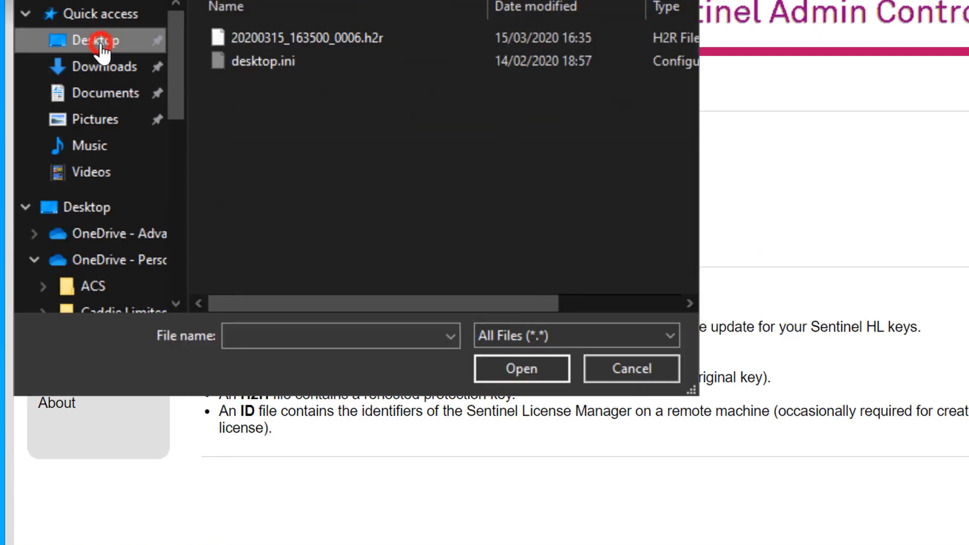
left_click(262, 40)
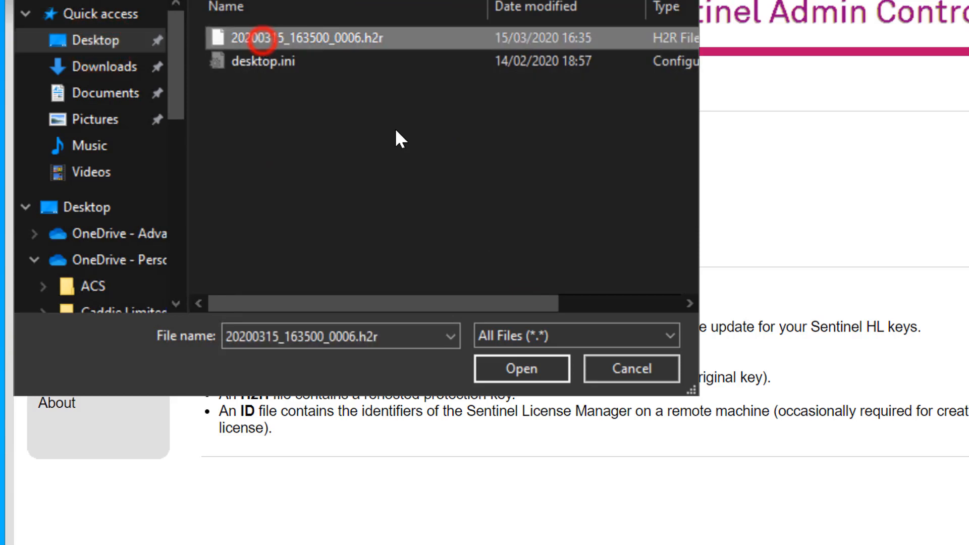
left_click(516, 366)
left_click(236, 241)
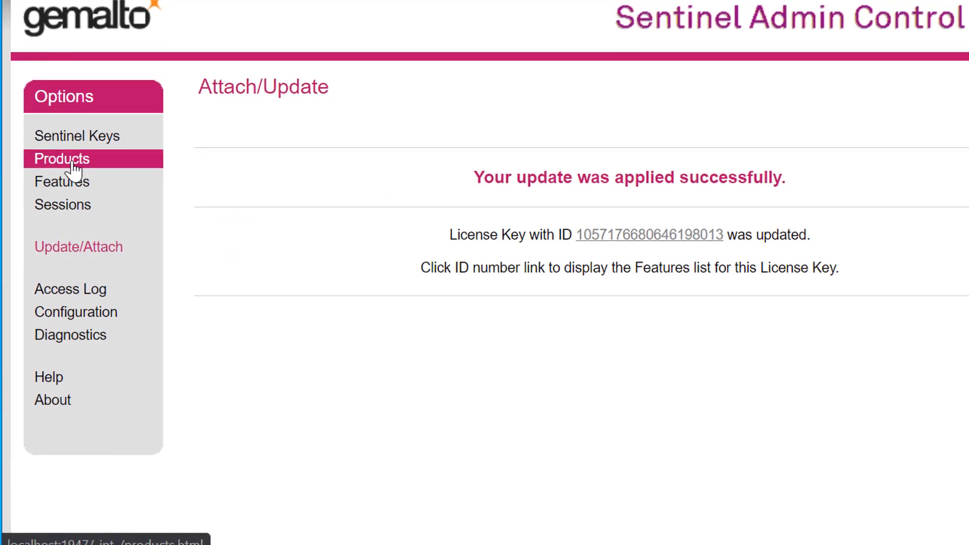
Cancel the attached Caddie 25 Professional licence in the laptop's products list
left_click(74, 168)
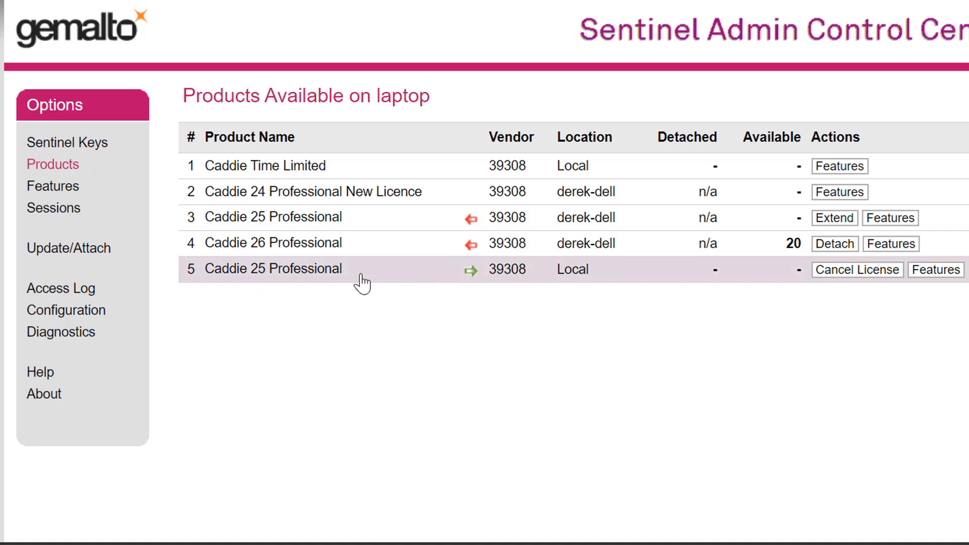
mouse_move(304, 280)
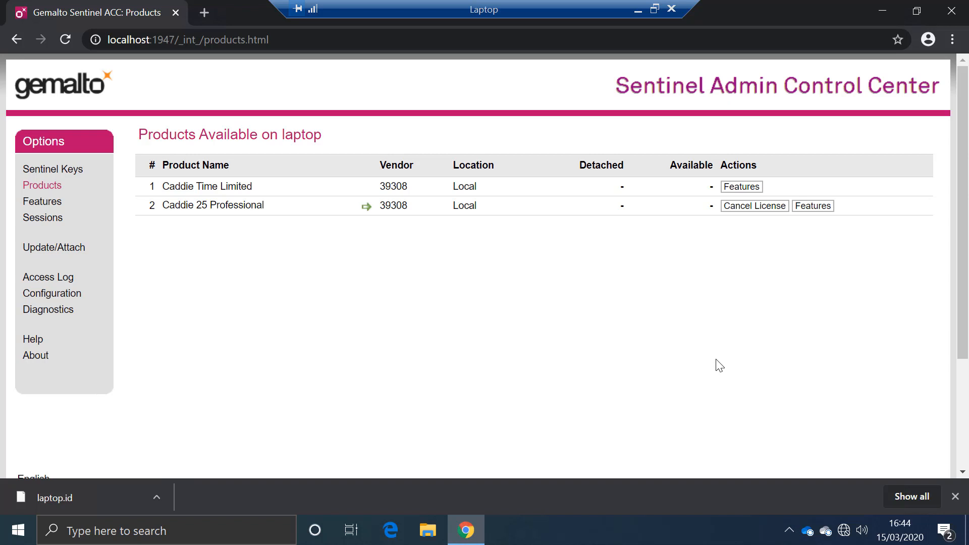
left_click(753, 207)
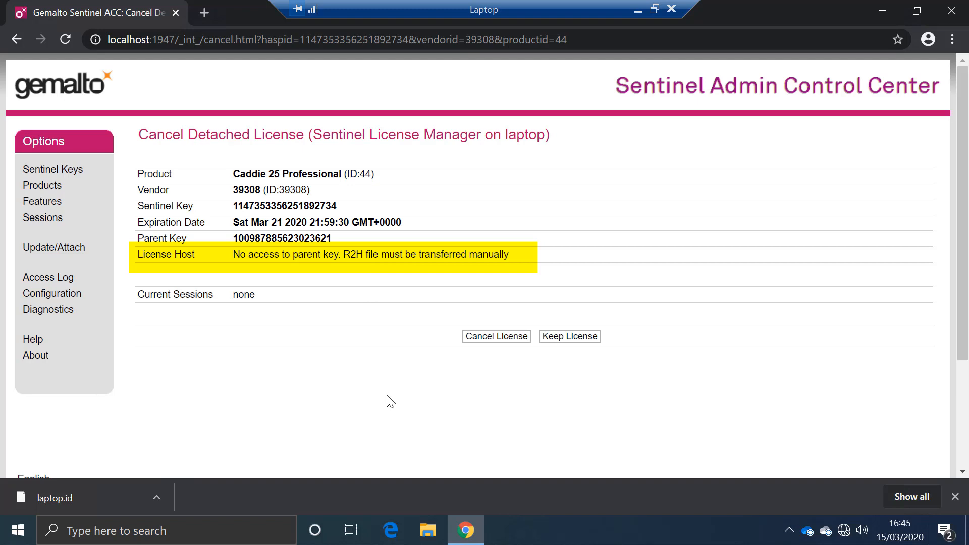
left_click(510, 337)
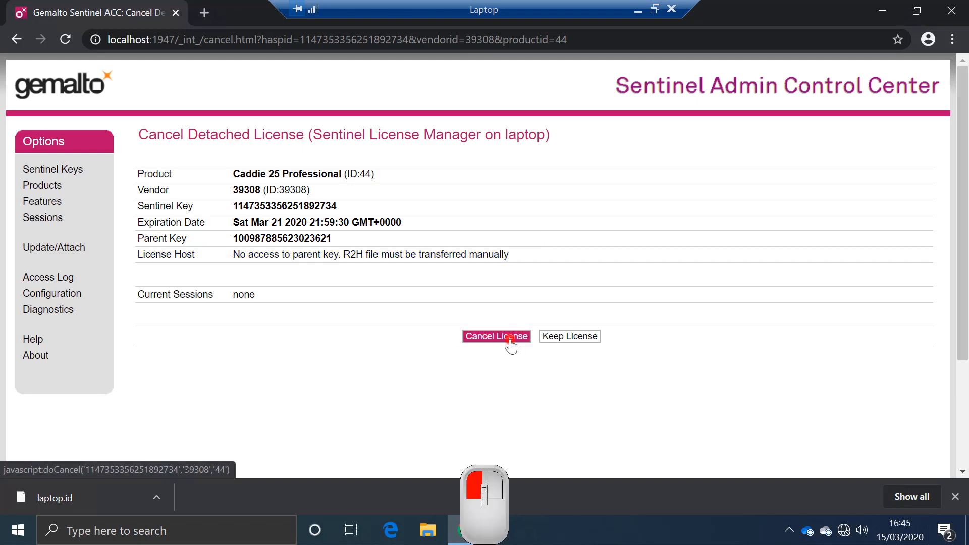
left_click(195, 328)
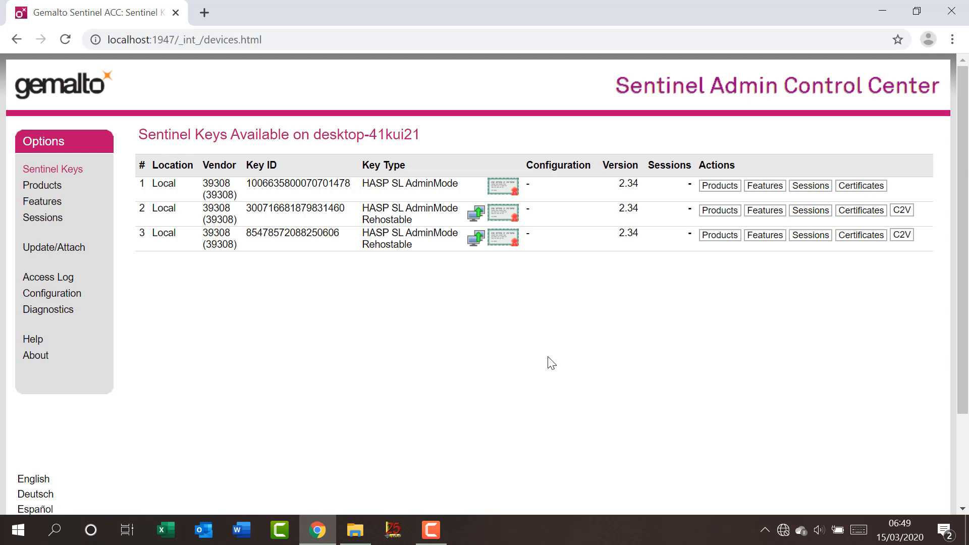
Review the detachable licence settings in the License Manager configuration
left_click(53, 296)
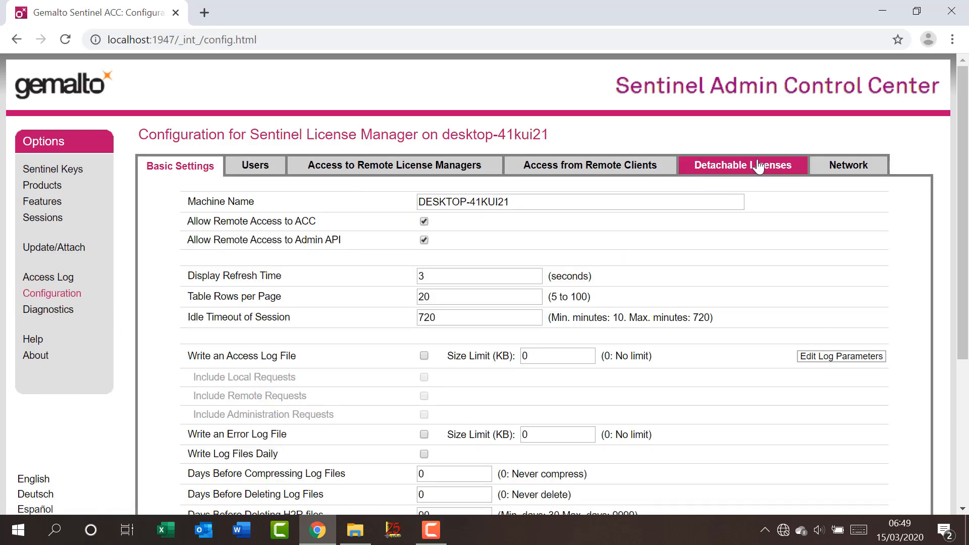
left_click(752, 168)
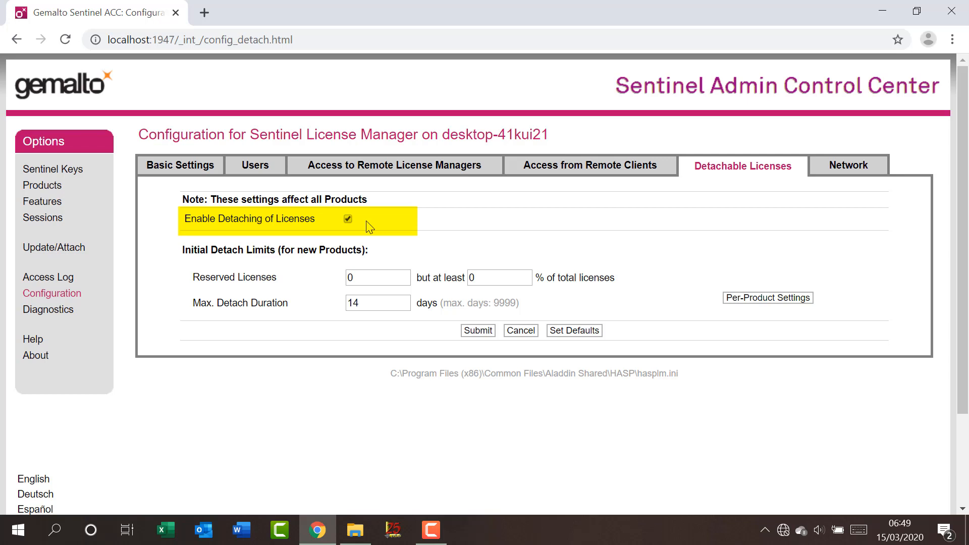
key("Tab")
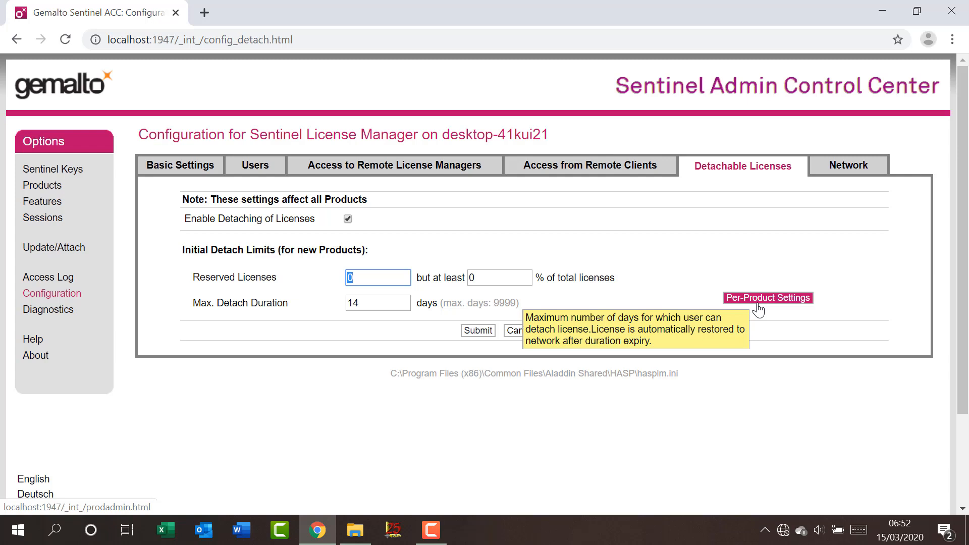
Create an ID file for this License Manager from the diagnostics page
left_click(56, 314)
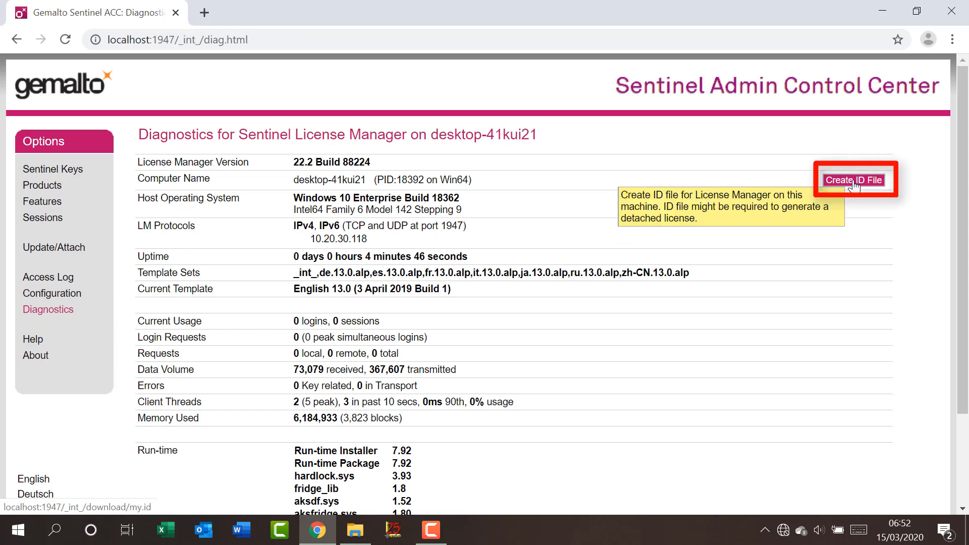
left_click(853, 183)
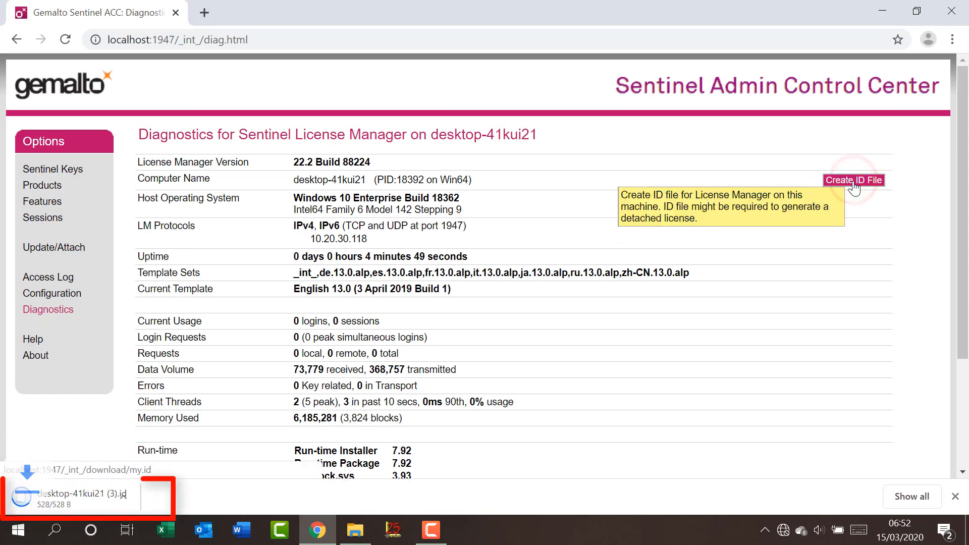